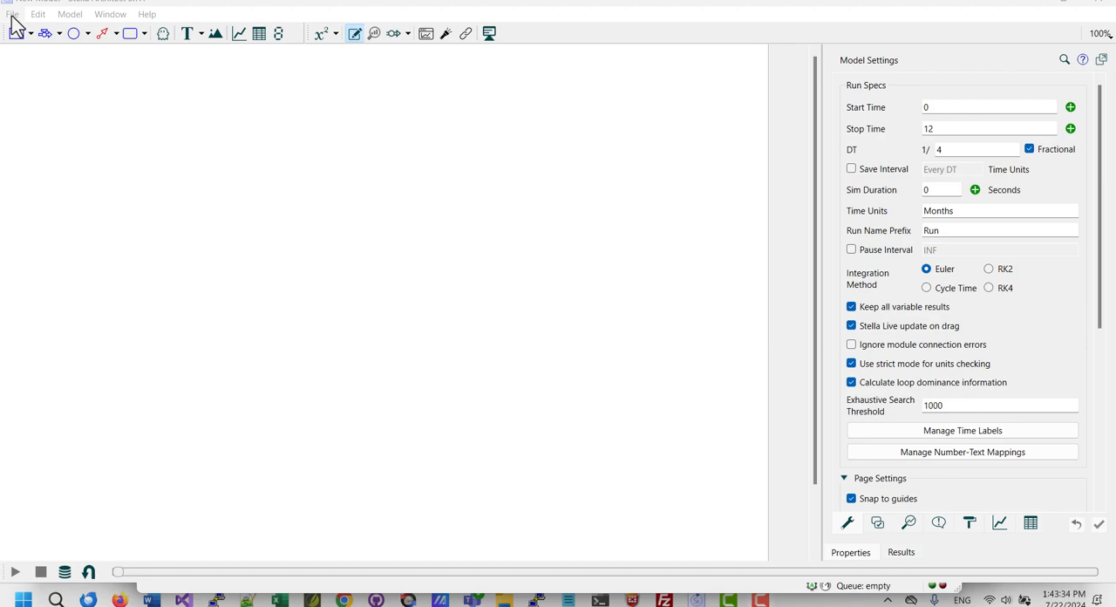
Create a new causal loop diagram (CLD).
left_click(13, 16)
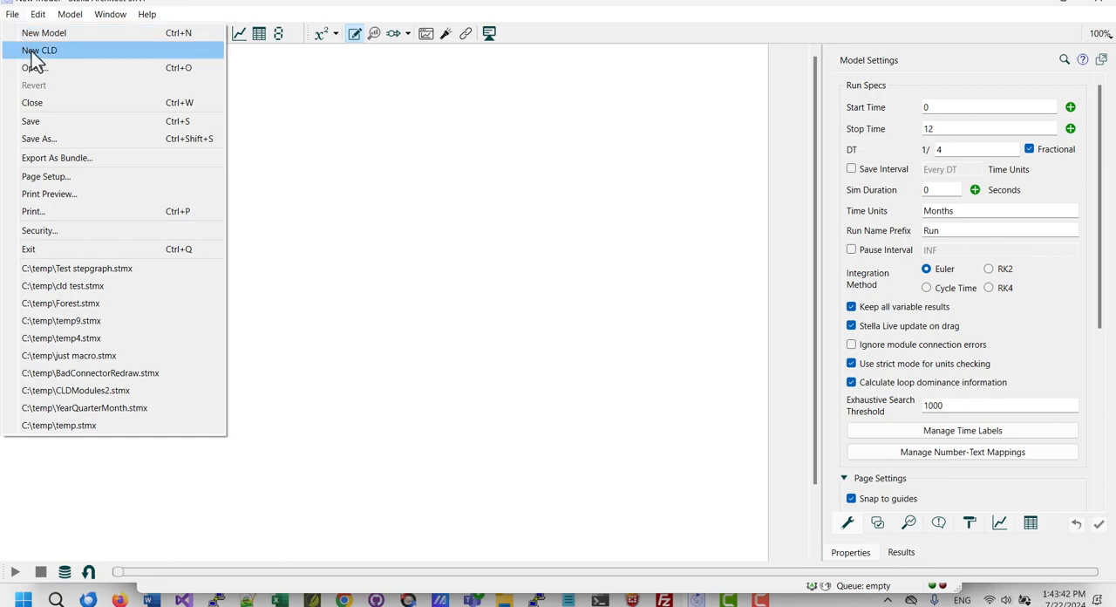
left_click(33, 52)
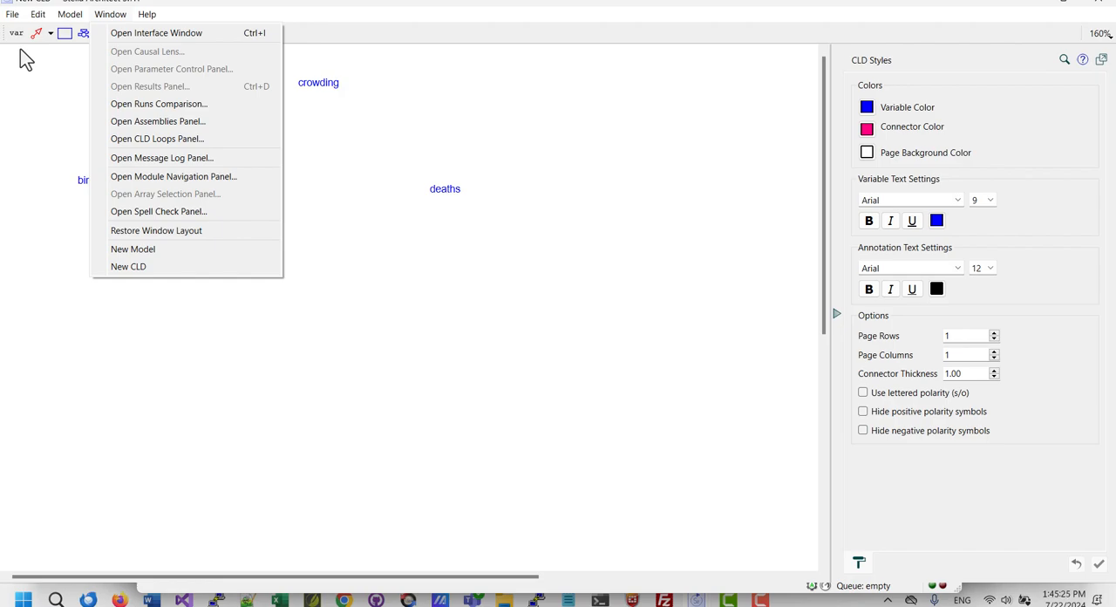
Open the CLD Loops panel and dock it alongside the diagram's properties.
left_click(123, 138)
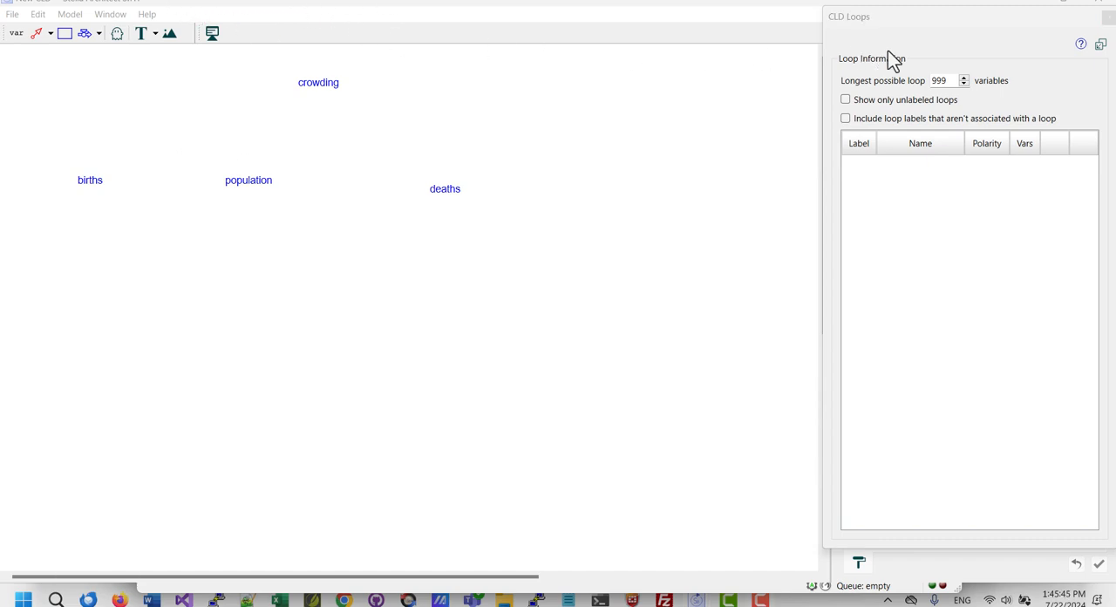
left_click_drag(964, 15, 754, 56)
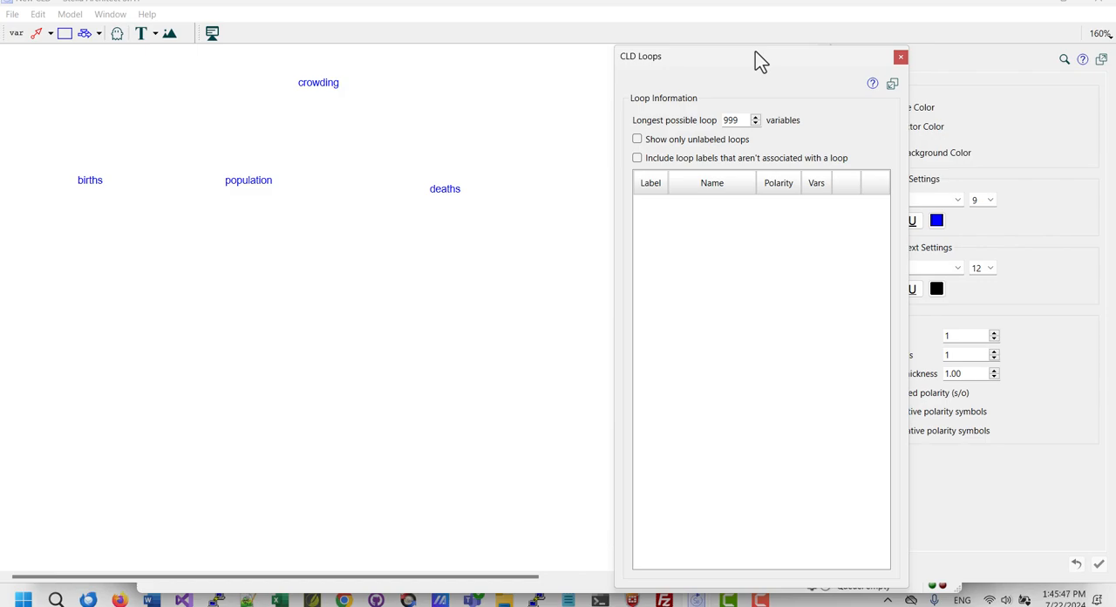
left_click(892, 85)
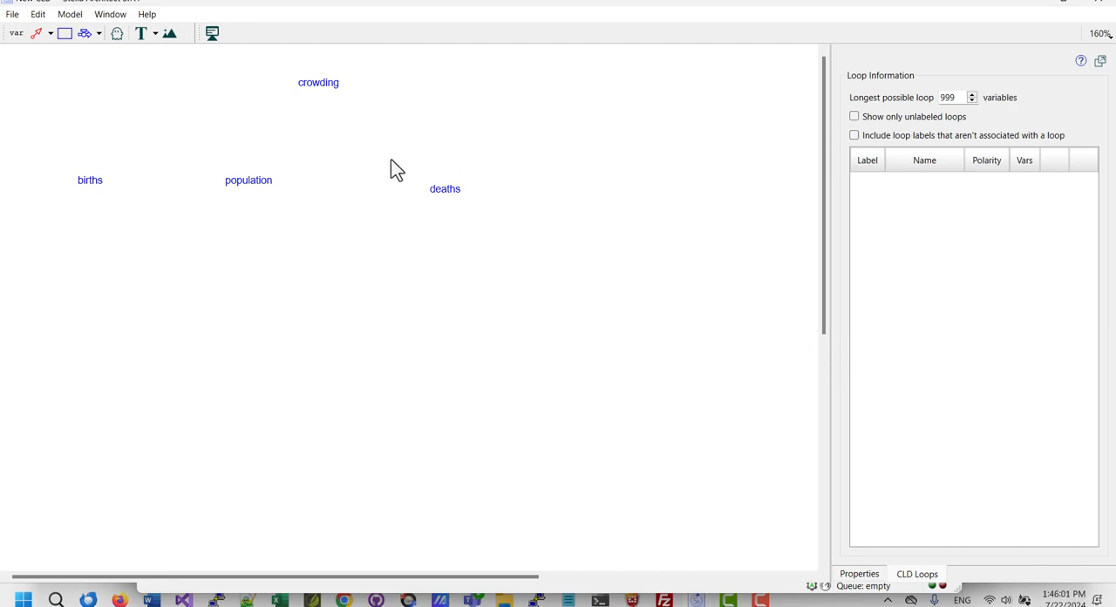
Connect births and population in both directions, giving both connectors positive polarity, and show the loop list.
left_click(35, 33)
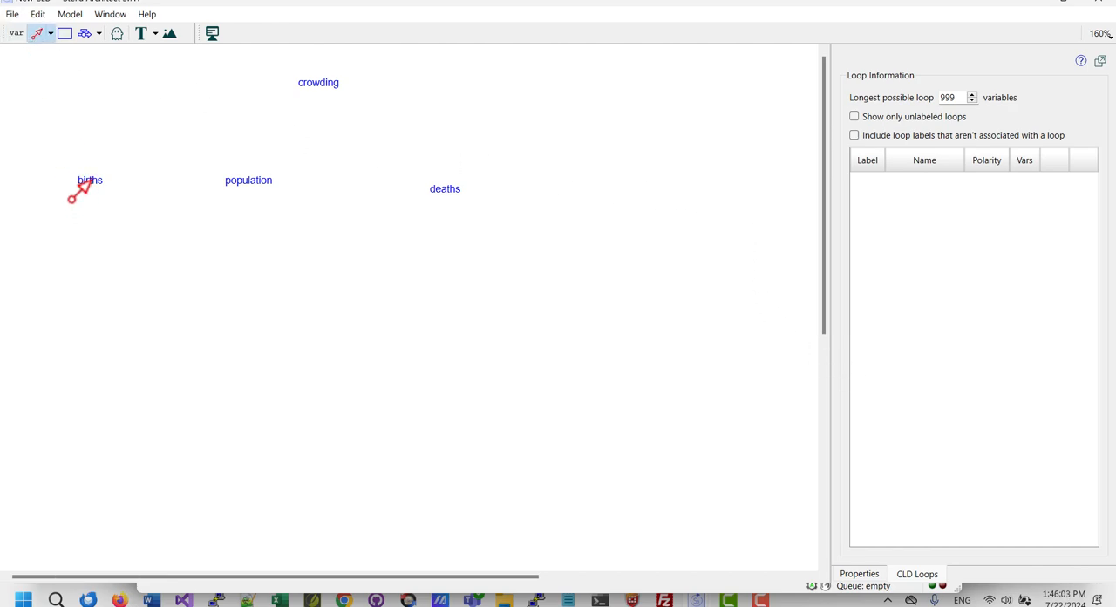
left_click_drag(240, 167, 247, 192)
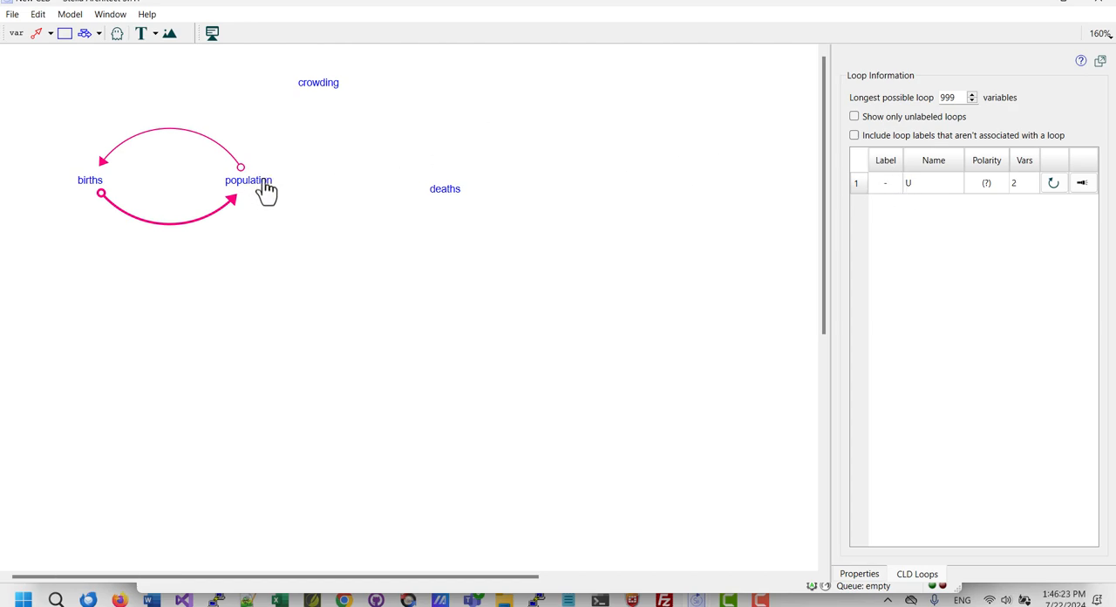
left_click(103, 168)
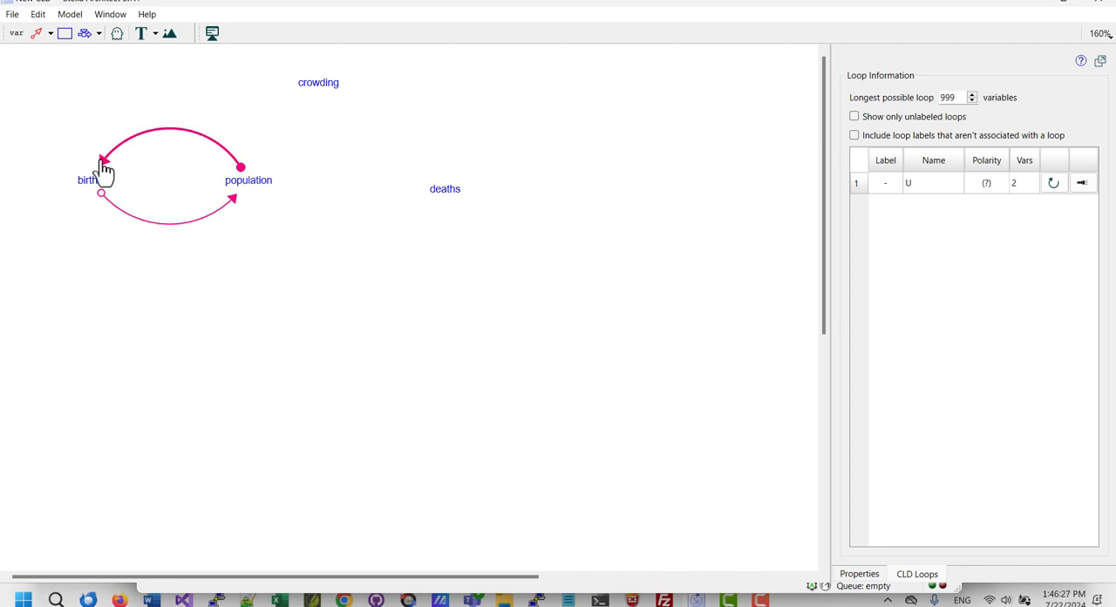
double_click(103, 165)
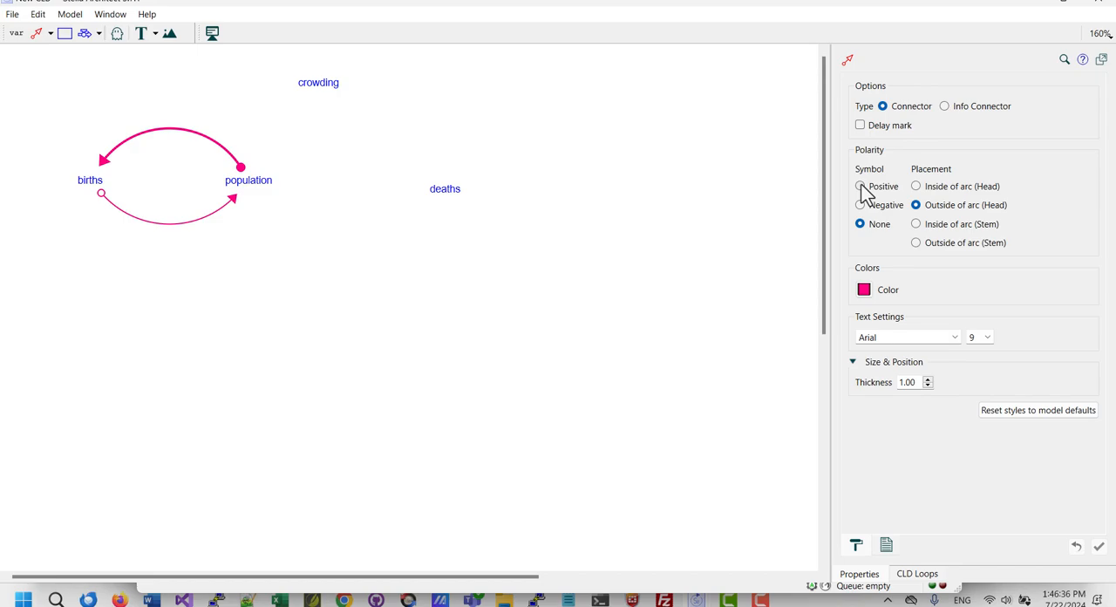
left_click(225, 204)
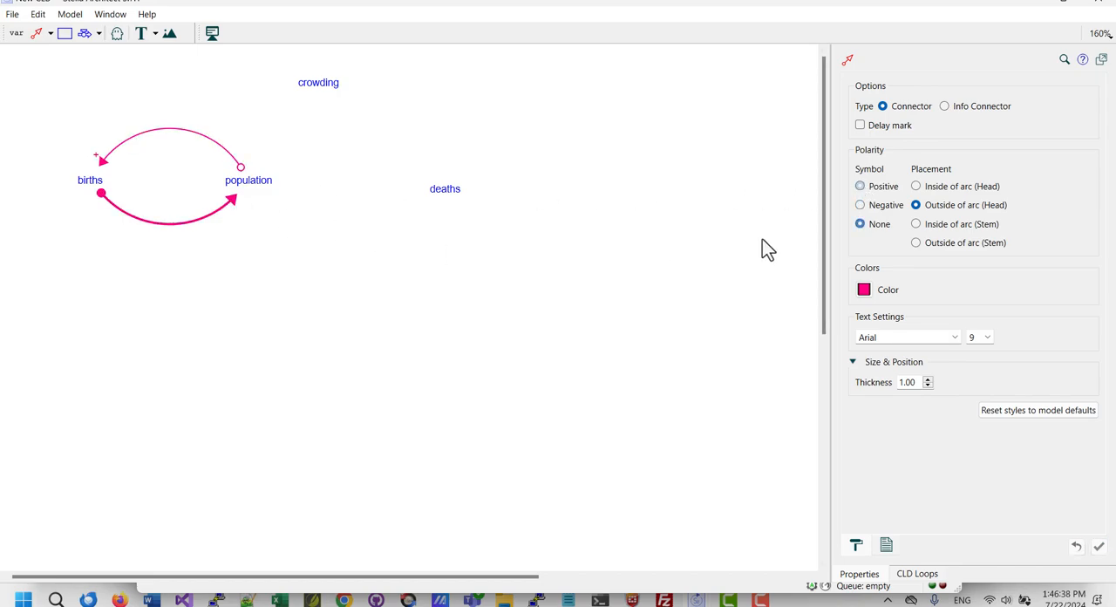
left_click(859, 188)
left_click(933, 575)
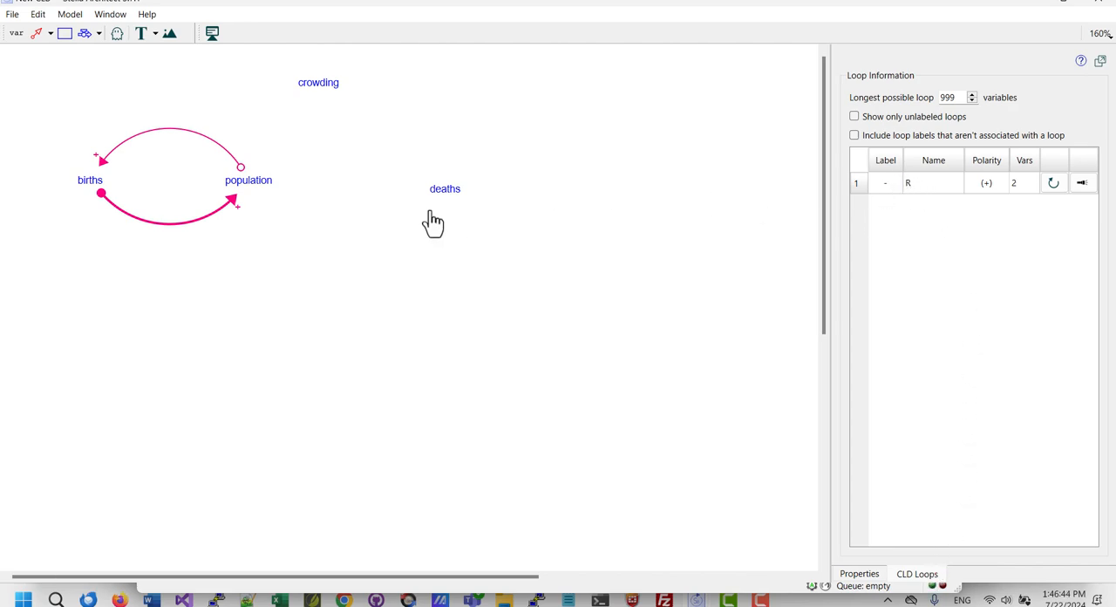
Connect population to deaths with positive polarity and deaths back to population with negative polarity.
left_click(40, 48)
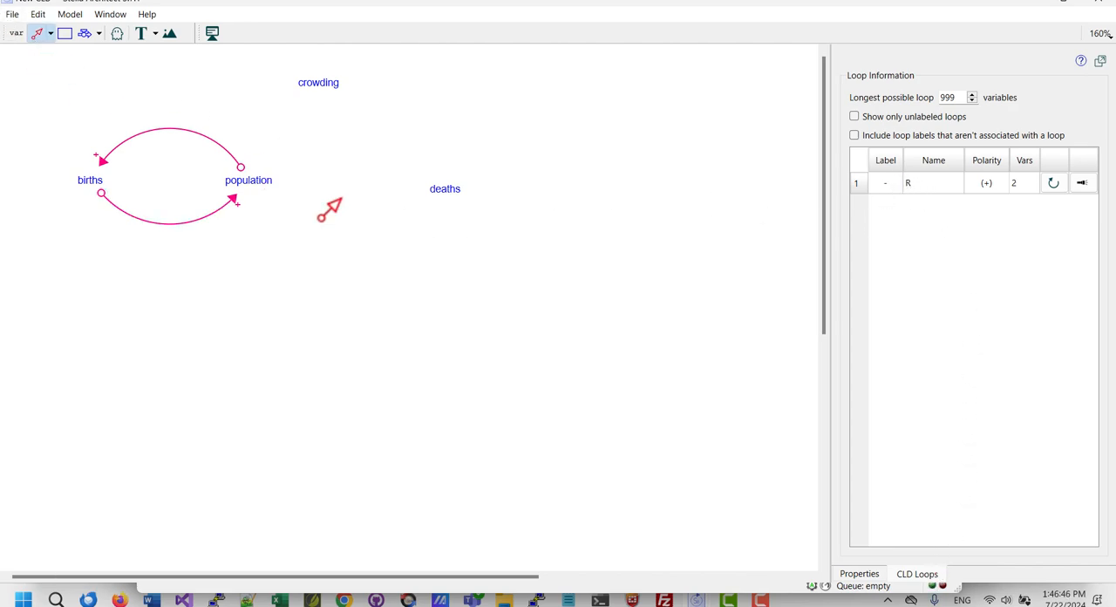
left_click_drag(260, 190, 447, 208)
left_click(859, 574)
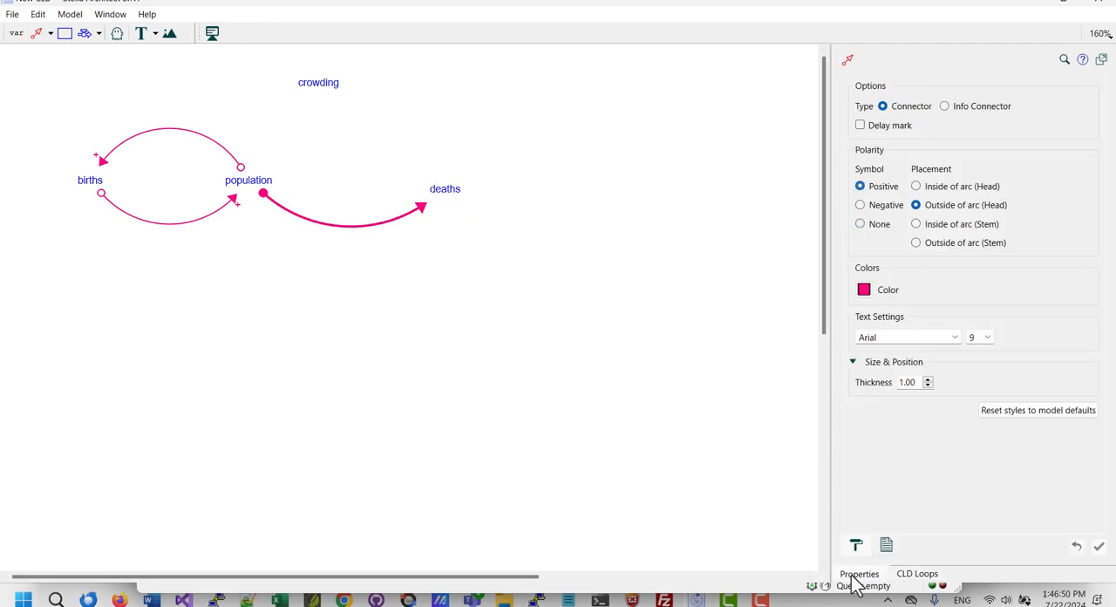
left_click(861, 186)
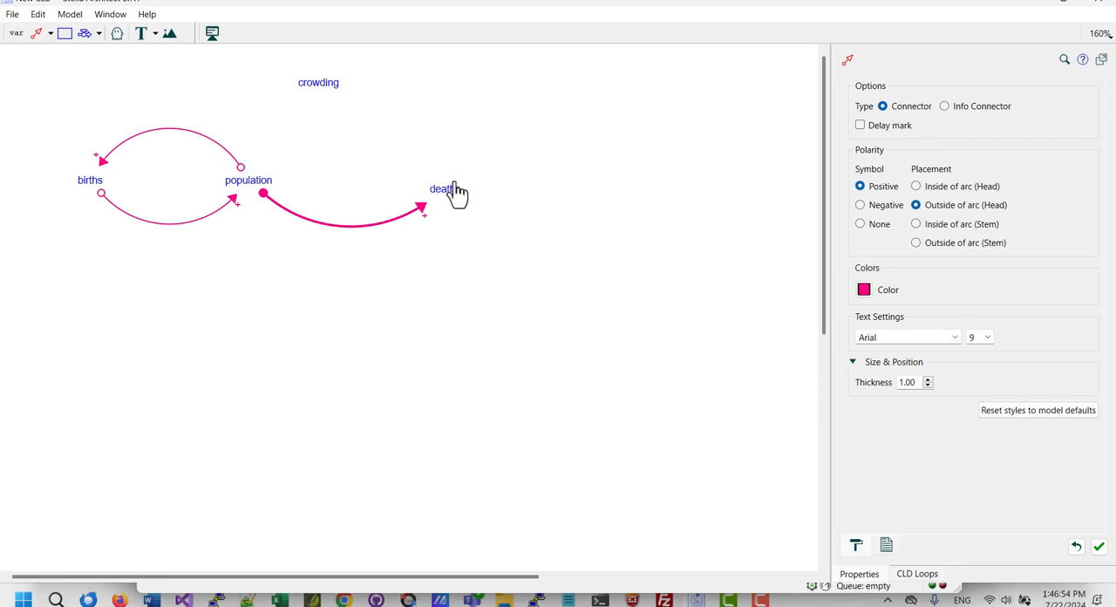
left_click_drag(450, 186, 249, 179)
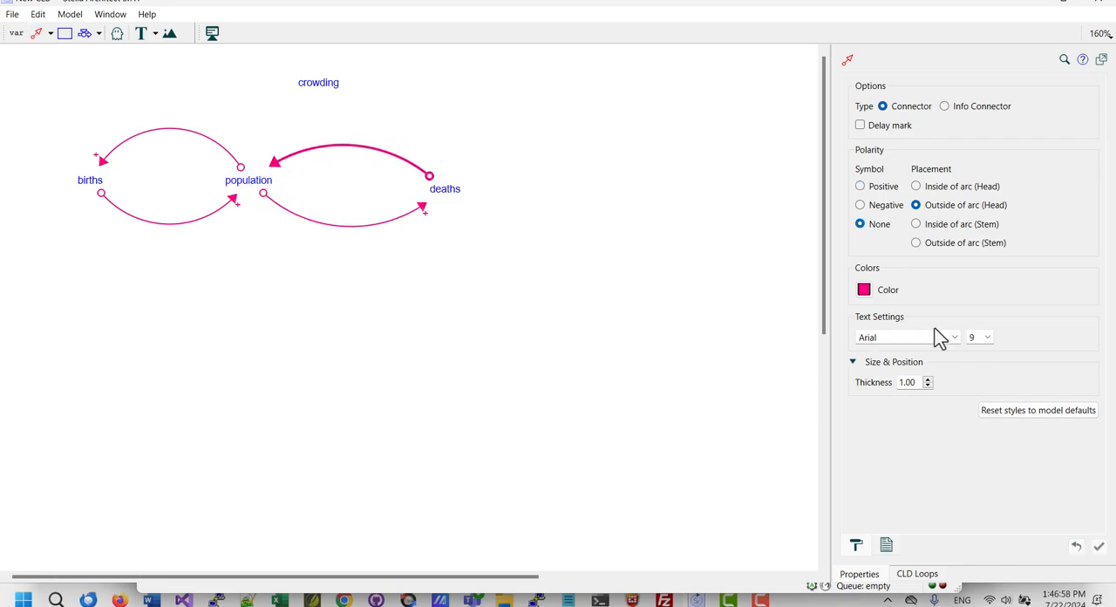
left_click(880, 206)
Connect population to crowding and crowding to deaths, giving both connectors positive polarity.
left_click_drag(253, 186, 316, 92)
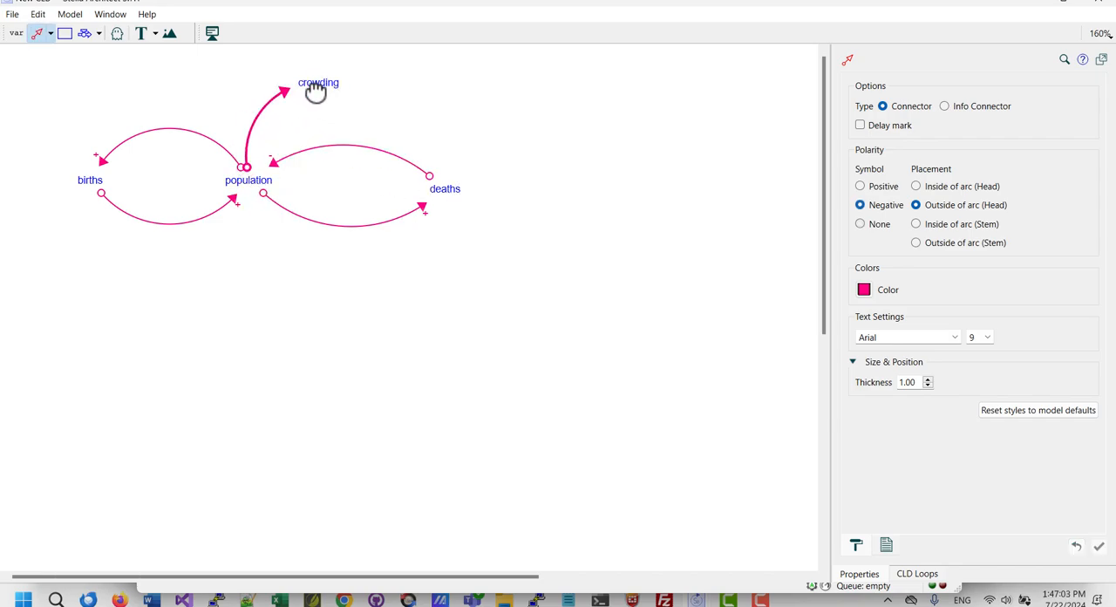
left_click(860, 186)
left_click_drag(317, 85, 457, 190)
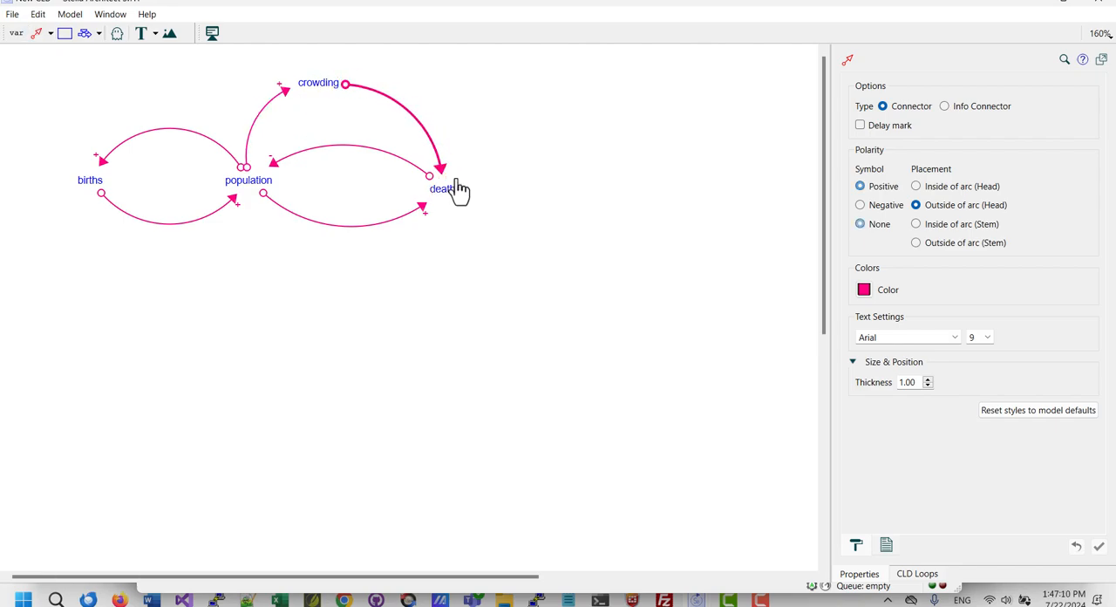
left_click(859, 186)
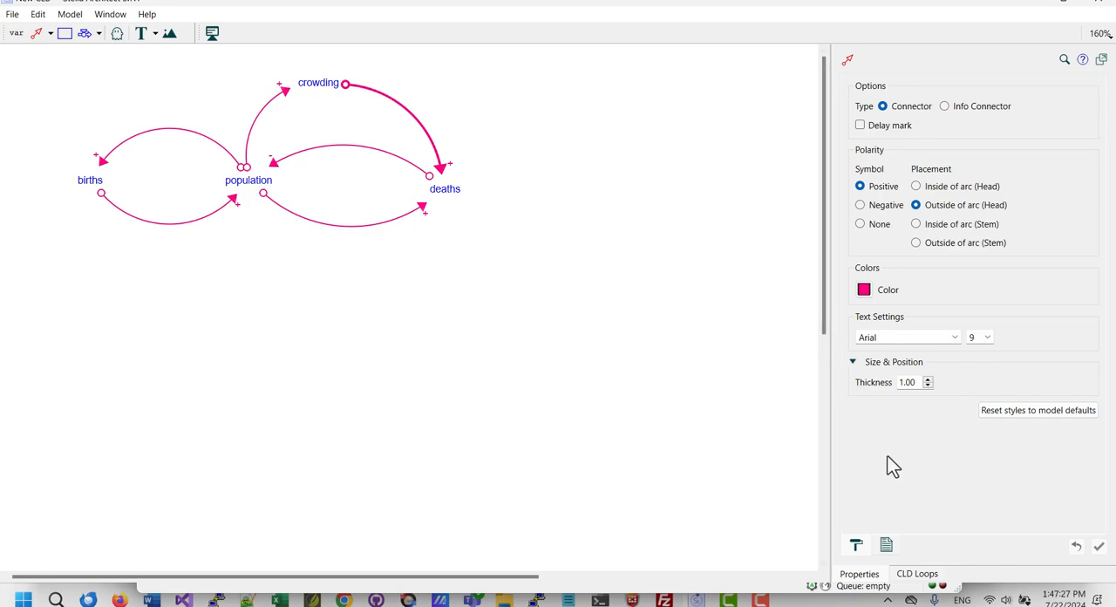
Highlight each feedback loop in the CLD loop list in turn to see which variables it links.
left_click(920, 575)
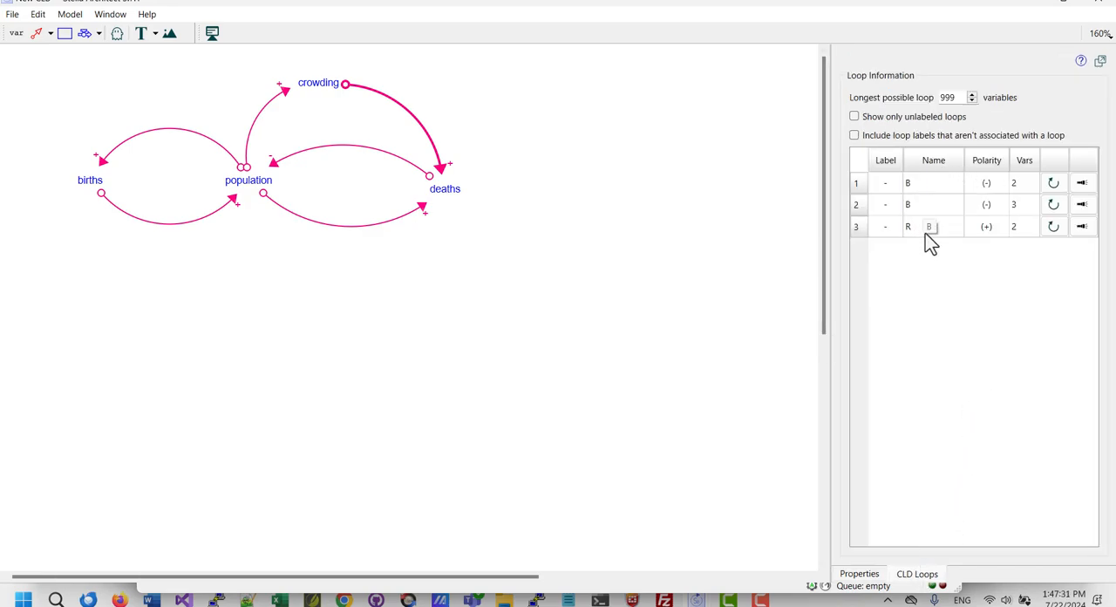
left_click(1081, 183)
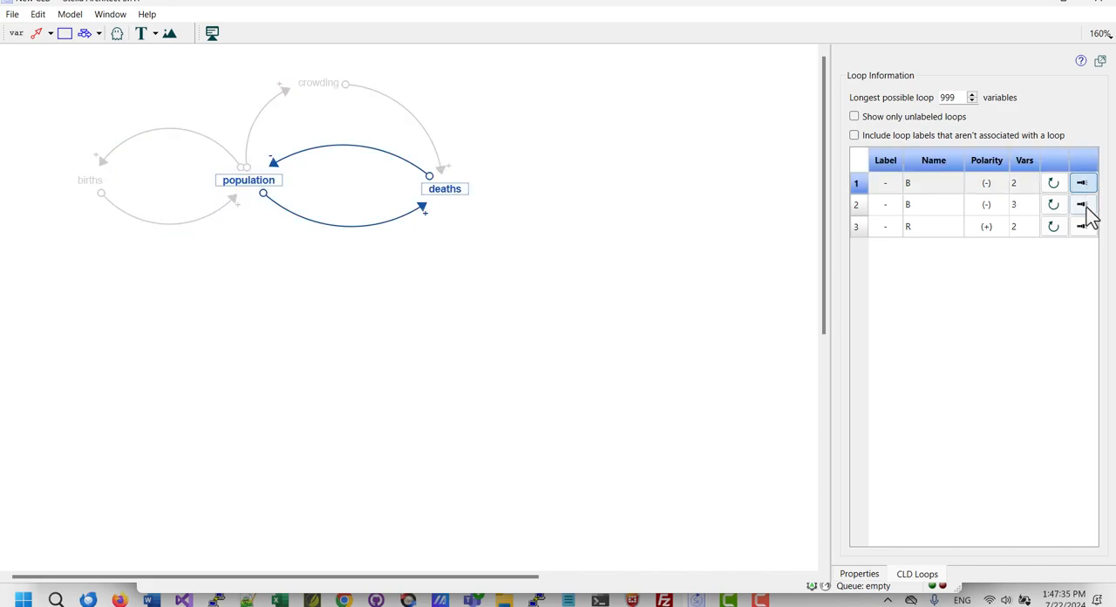
left_click(1082, 204)
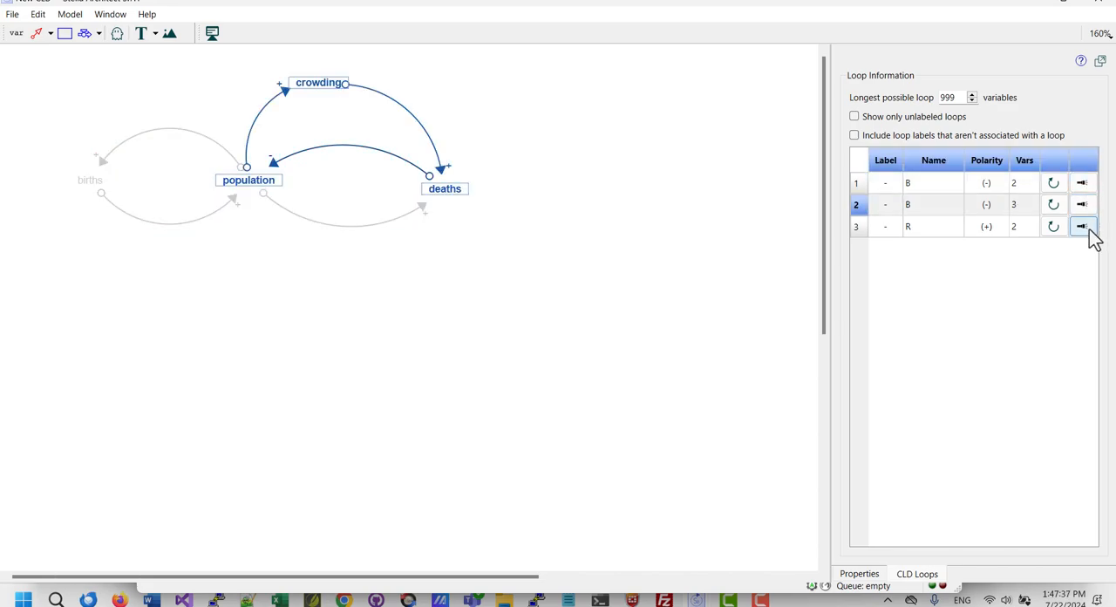
left_click(1082, 227)
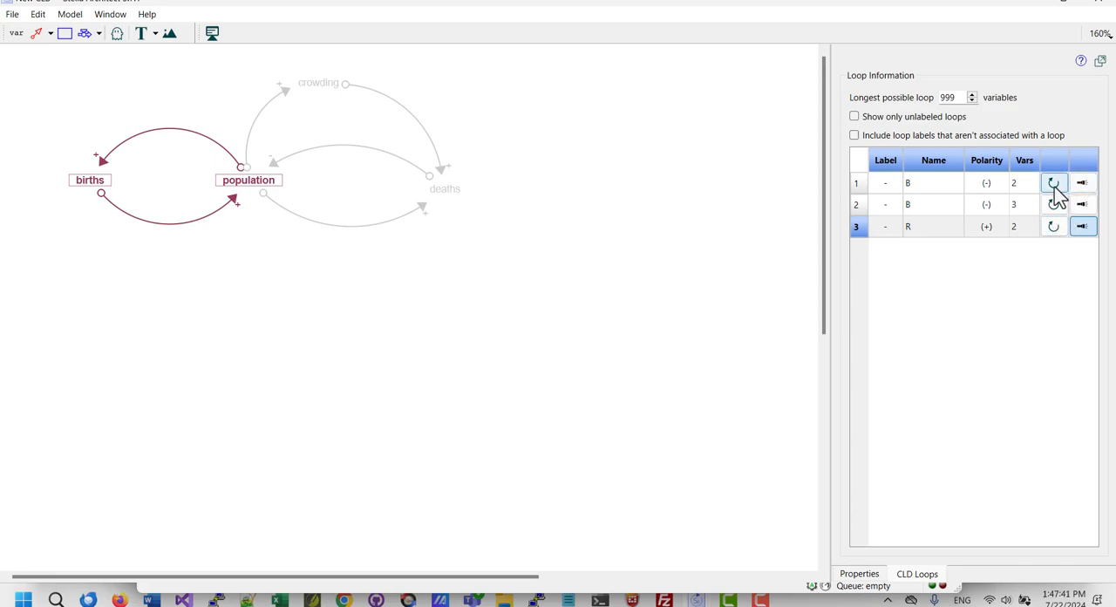
Place a loop label inside the balancing loop between population and deaths and name it Natural Deaths.
left_click(1083, 186)
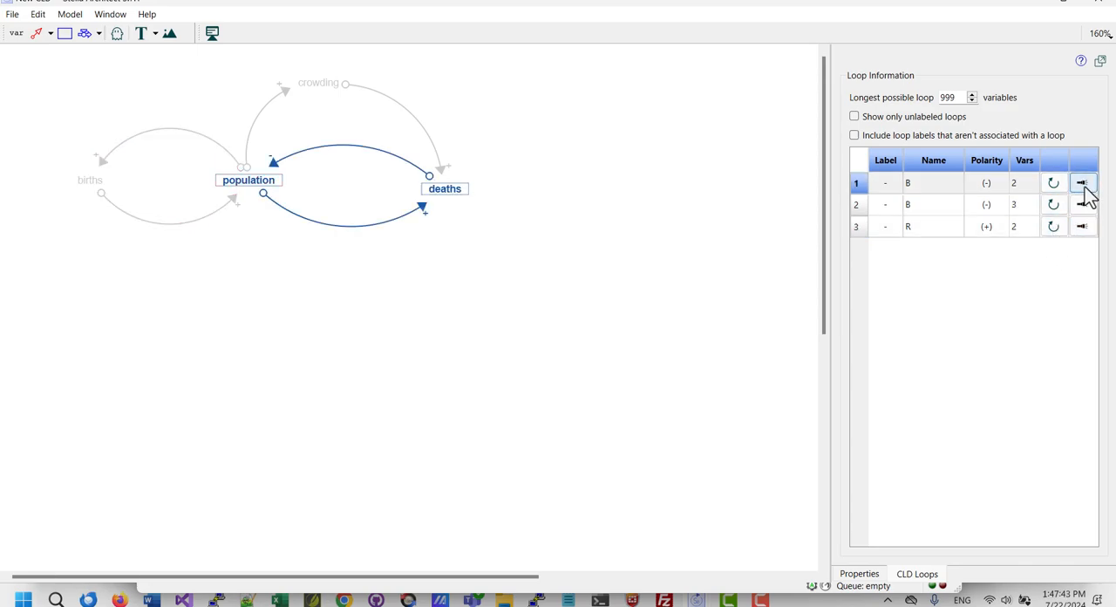
left_click(1053, 185)
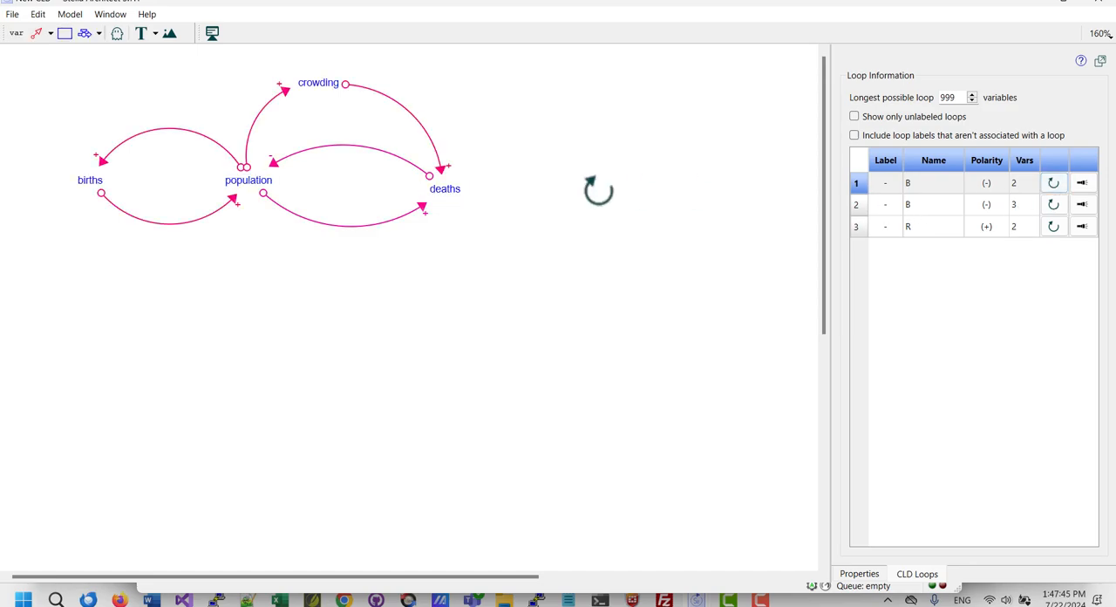
left_click(342, 171)
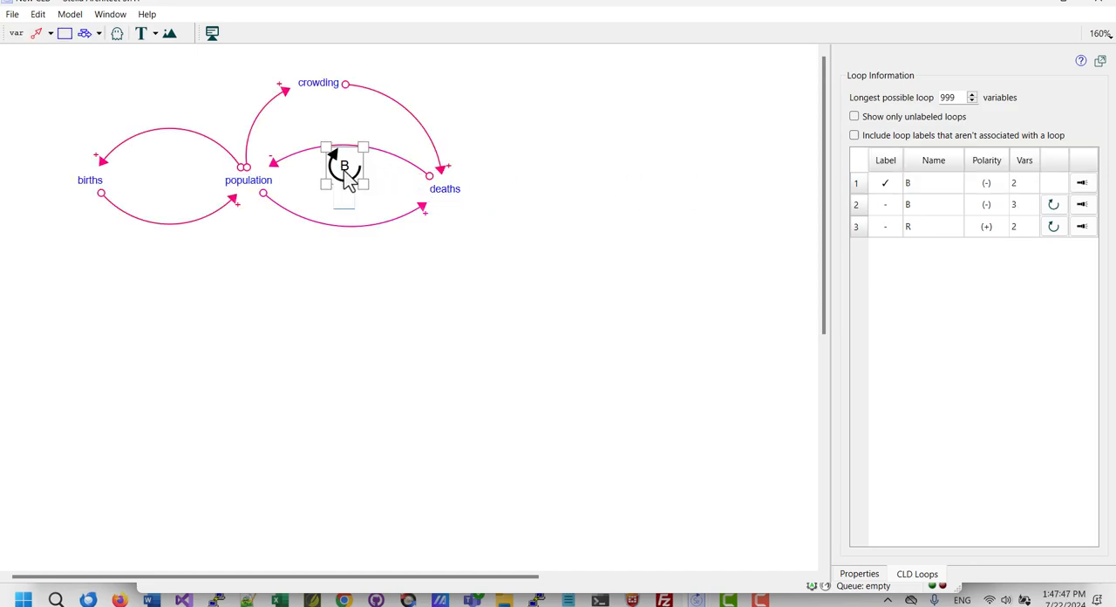
type("Natural Deaths")
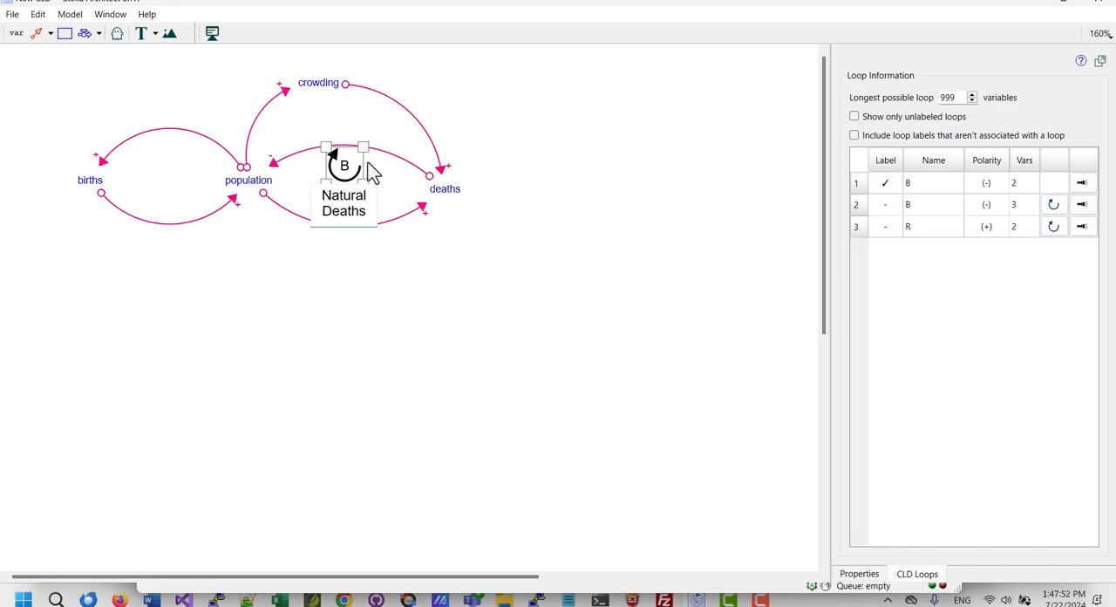
key("Return")
left_click(359, 277)
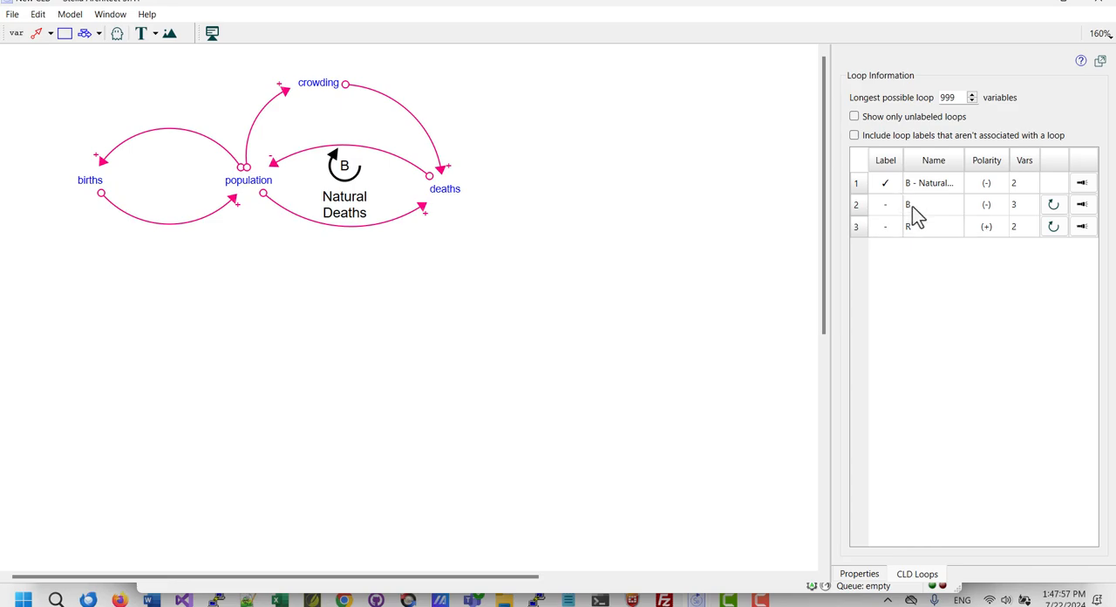
Place a label for the three-variable balancing loop just below the crowding variable and name it Crowding.
left_click(1084, 207)
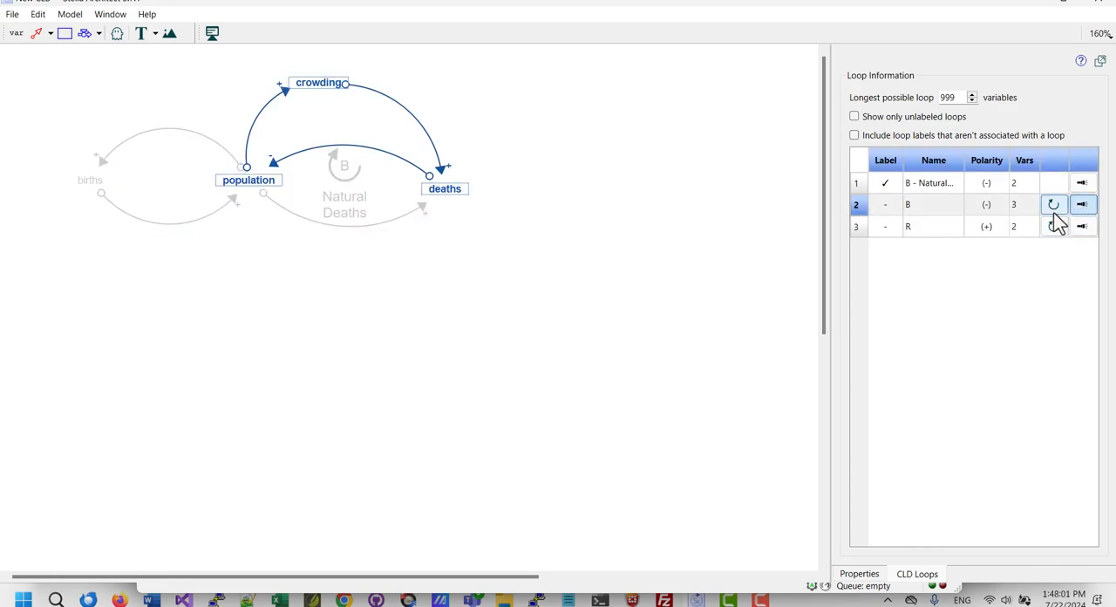
left_click(1053, 204)
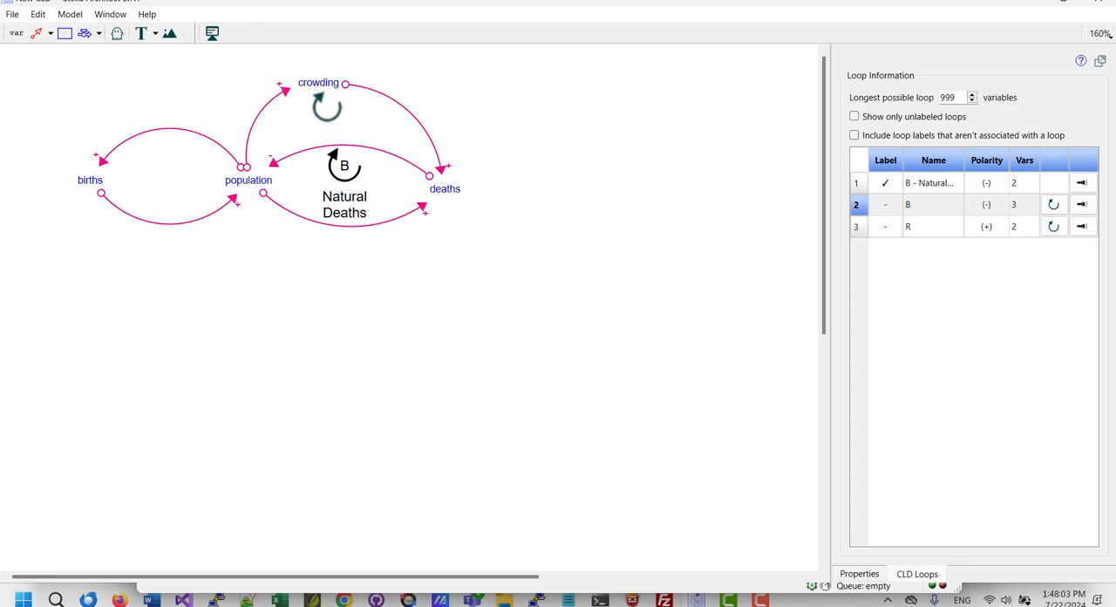
left_click(324, 105)
type("C")
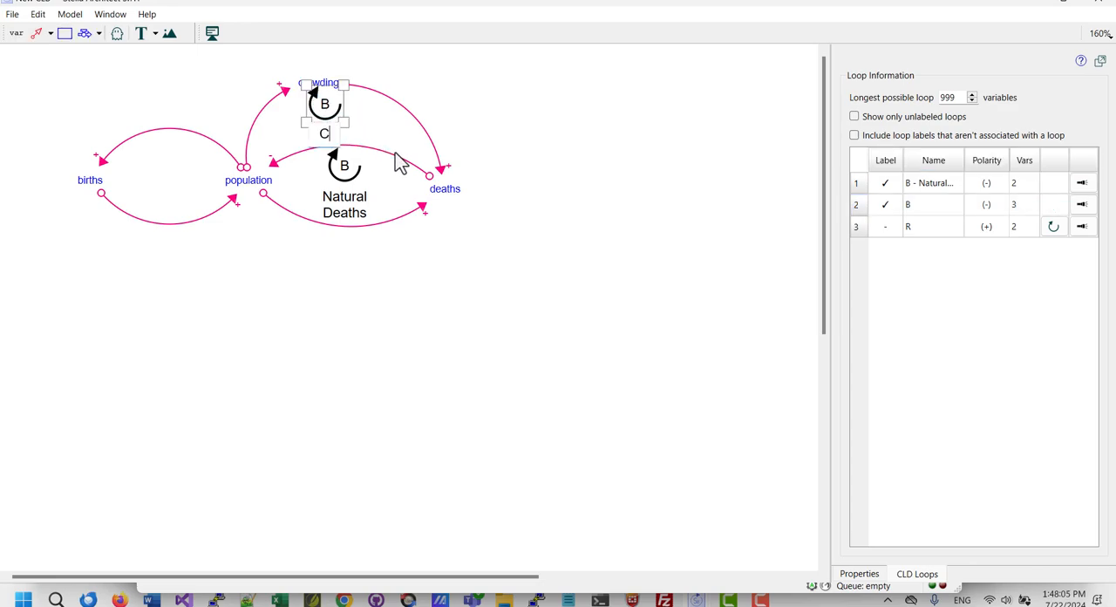
type("rowdingh")
key("BackSpace")
key("Return")
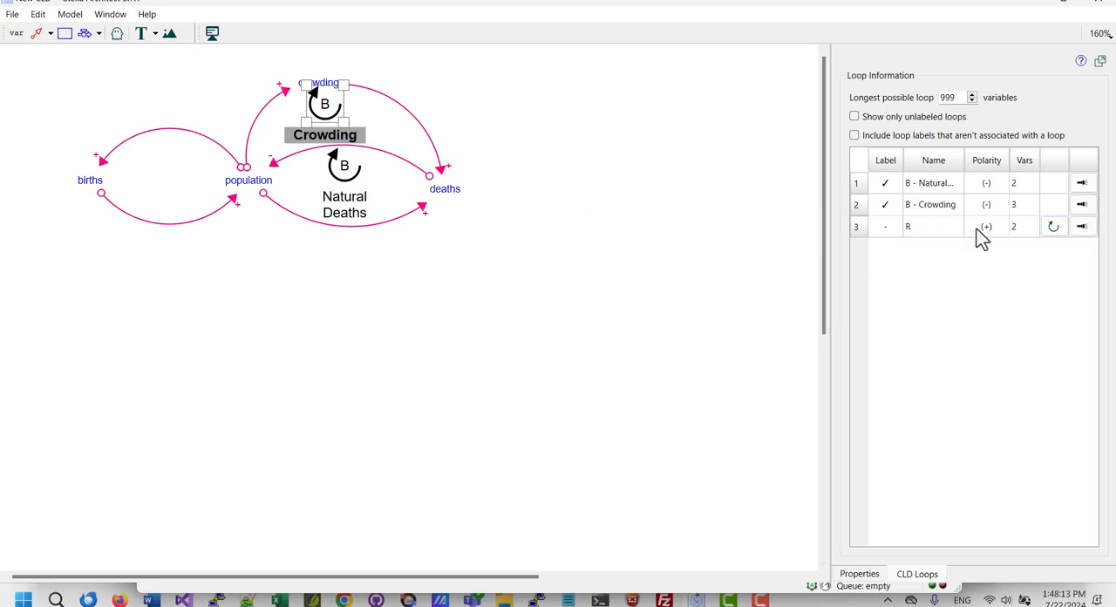
Place a label inside the reinforcing loop between births and population and name it Natural Births.
left_click(1077, 232)
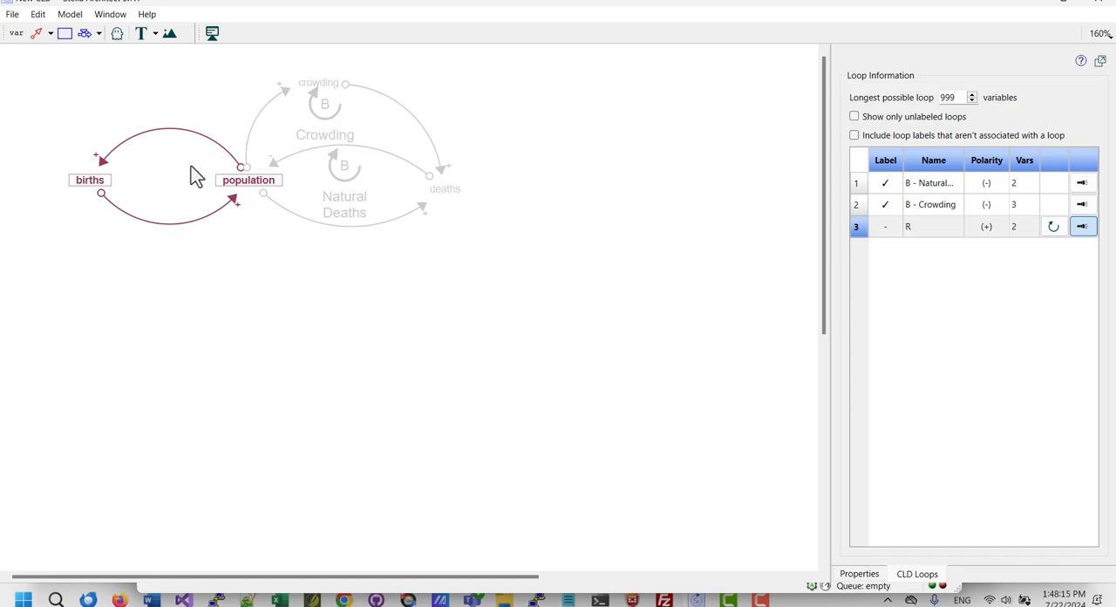
left_click(1053, 226)
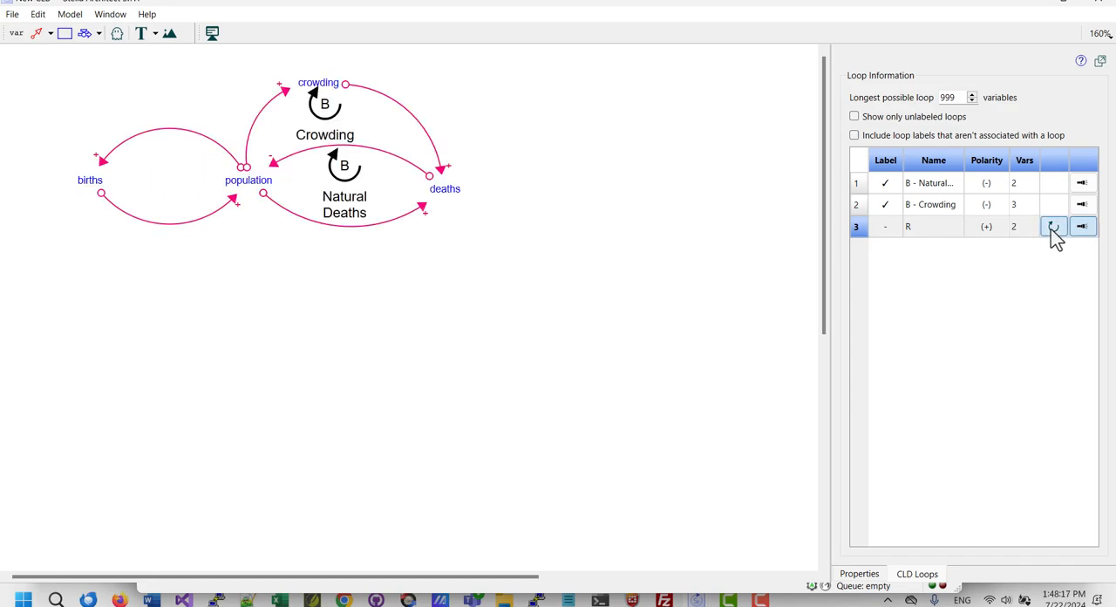
left_click(161, 167)
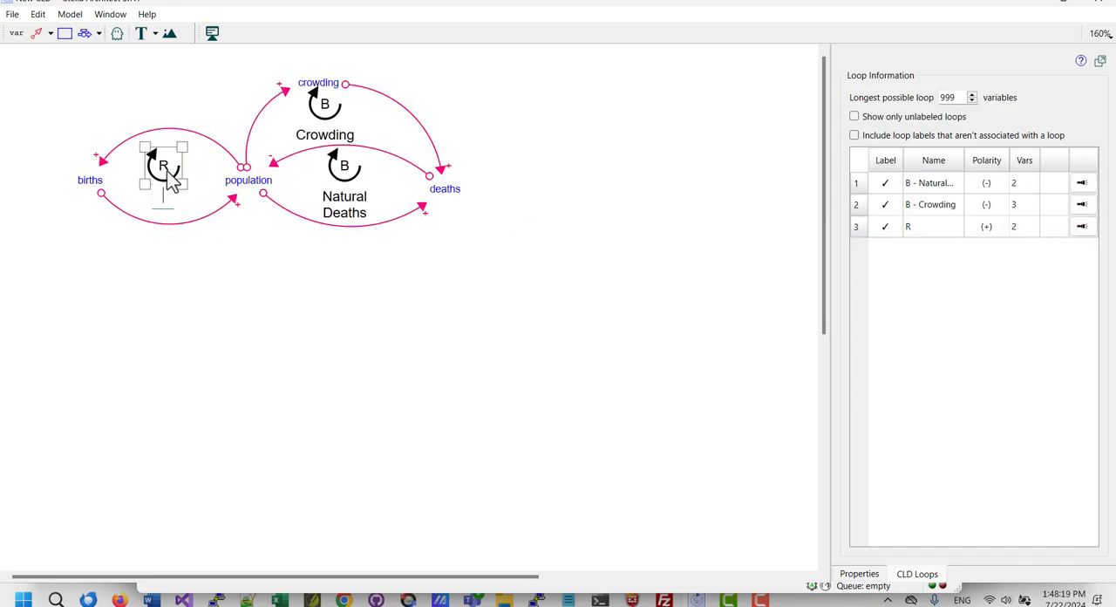
type("Natural B")
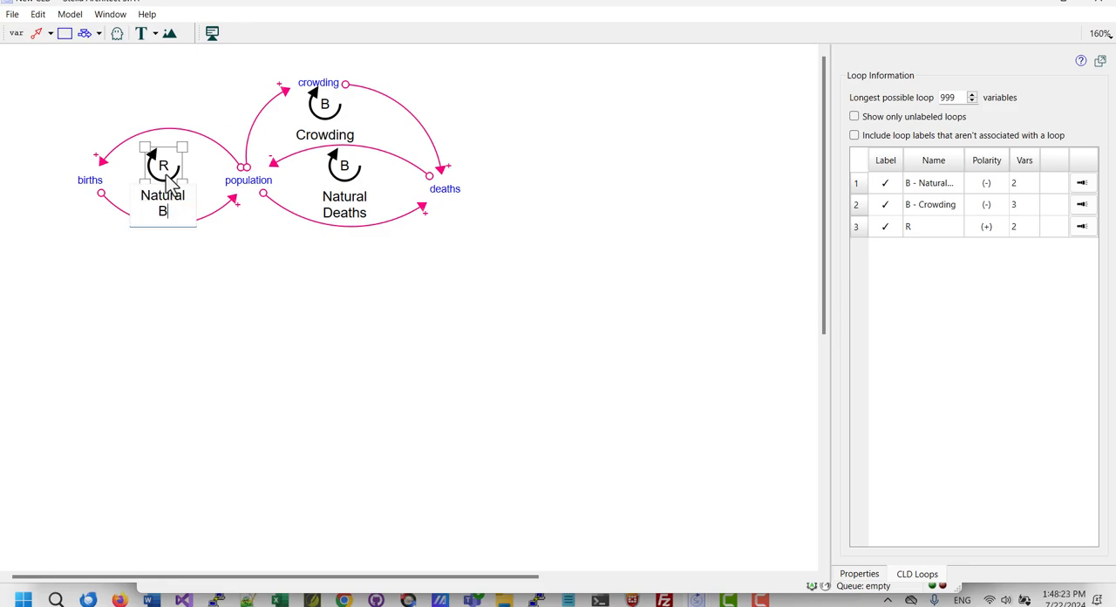
type("irths")
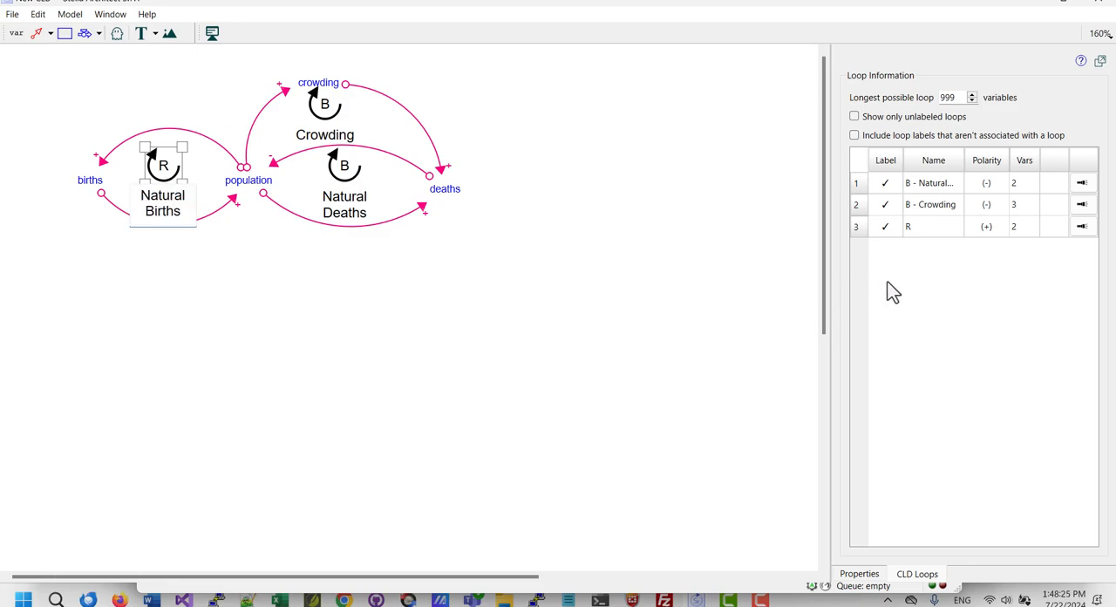
left_click(294, 237)
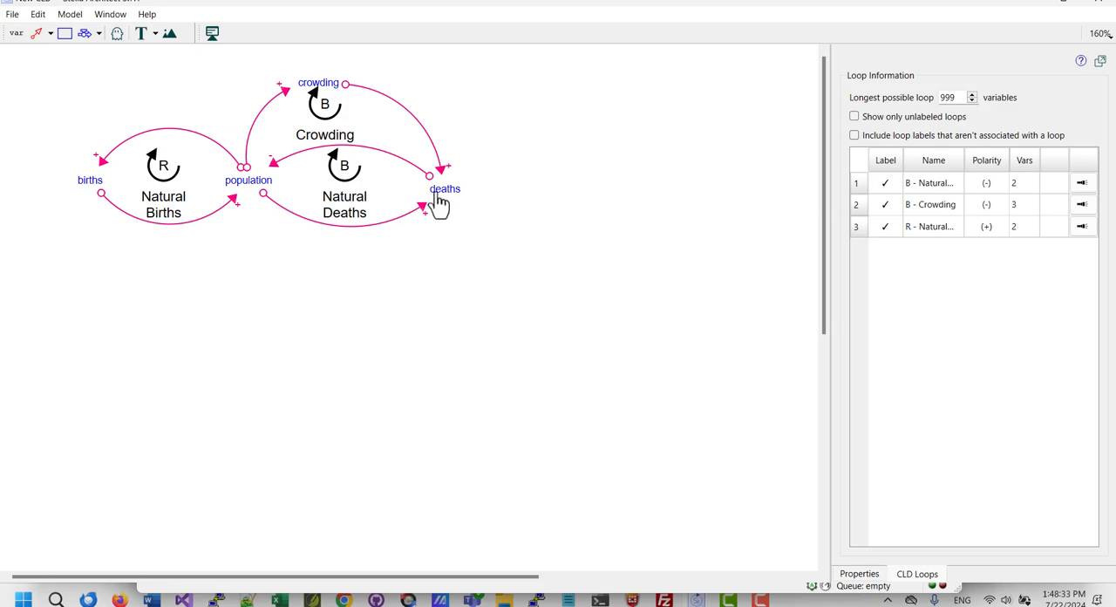
Move the deaths variable and the Natural Deaths loop label slightly downward in the diagram.
left_click_drag(442, 190, 443, 207)
left_click_drag(348, 183, 353, 198)
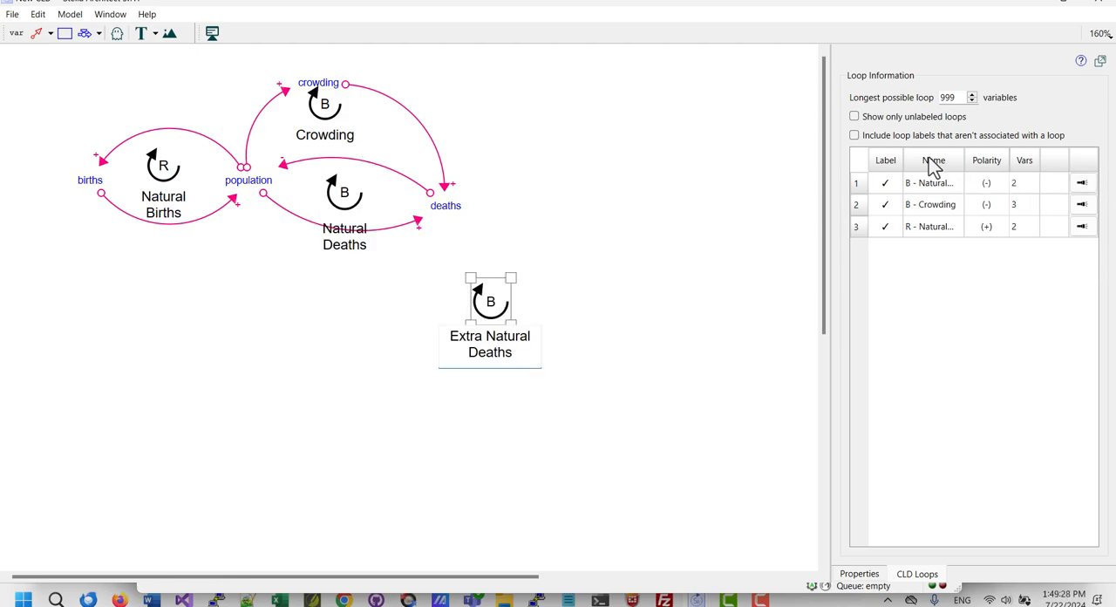
Review the loop list with labels that aren't associated with a loop included, and with only unlabeled loops shown.
left_click(854, 136)
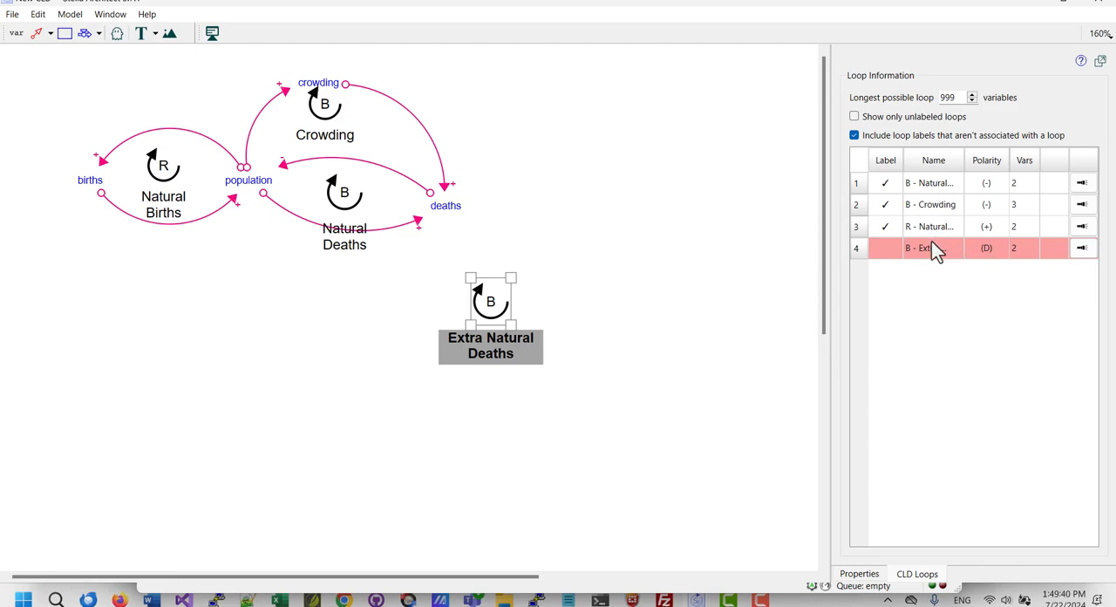
left_click(502, 325)
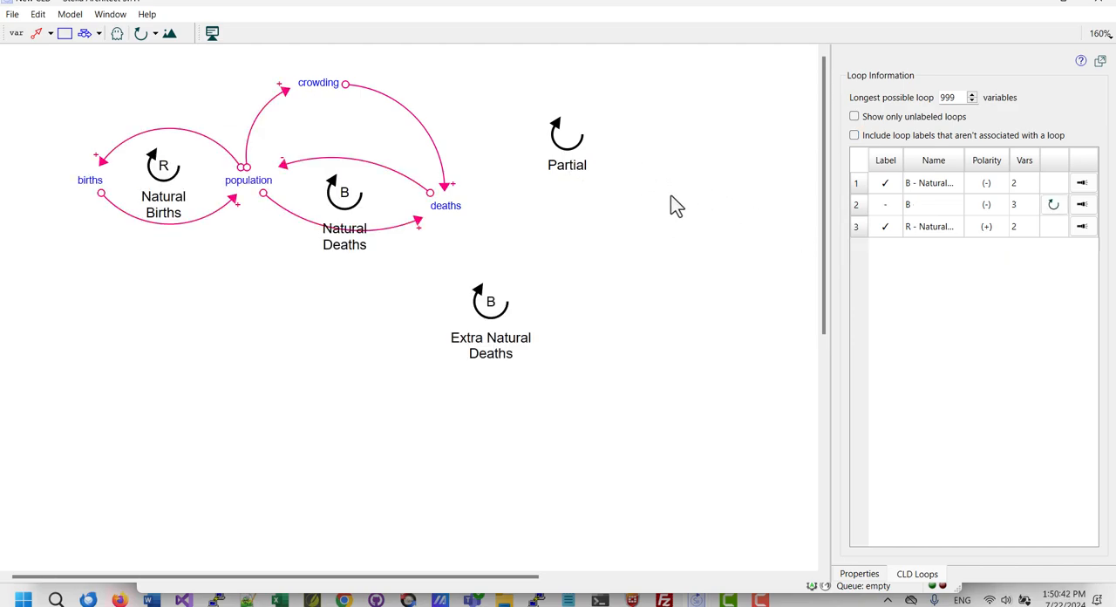
left_click(853, 116)
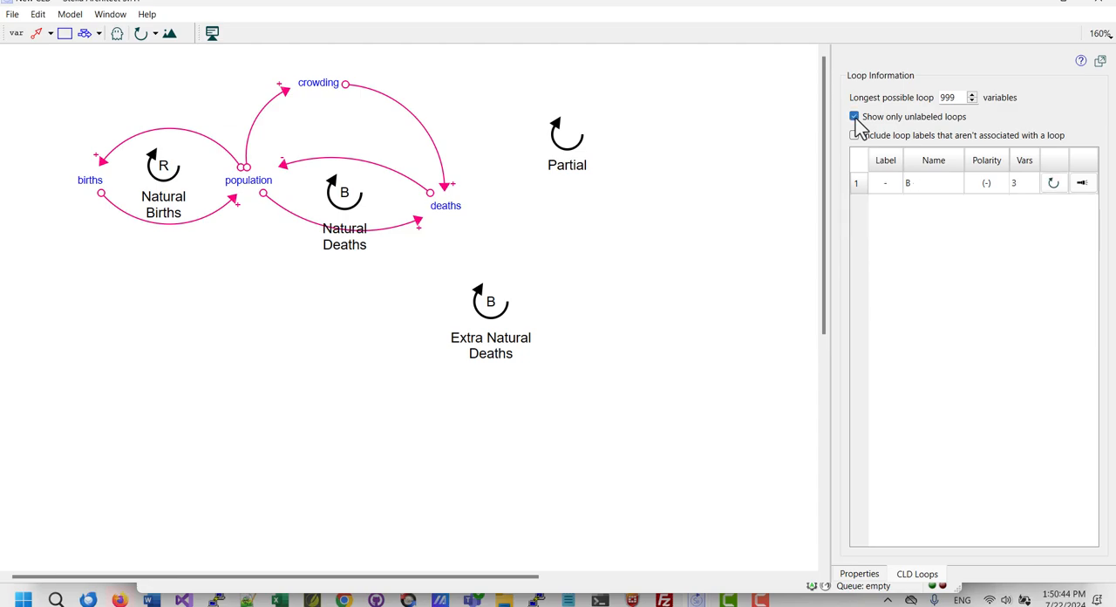